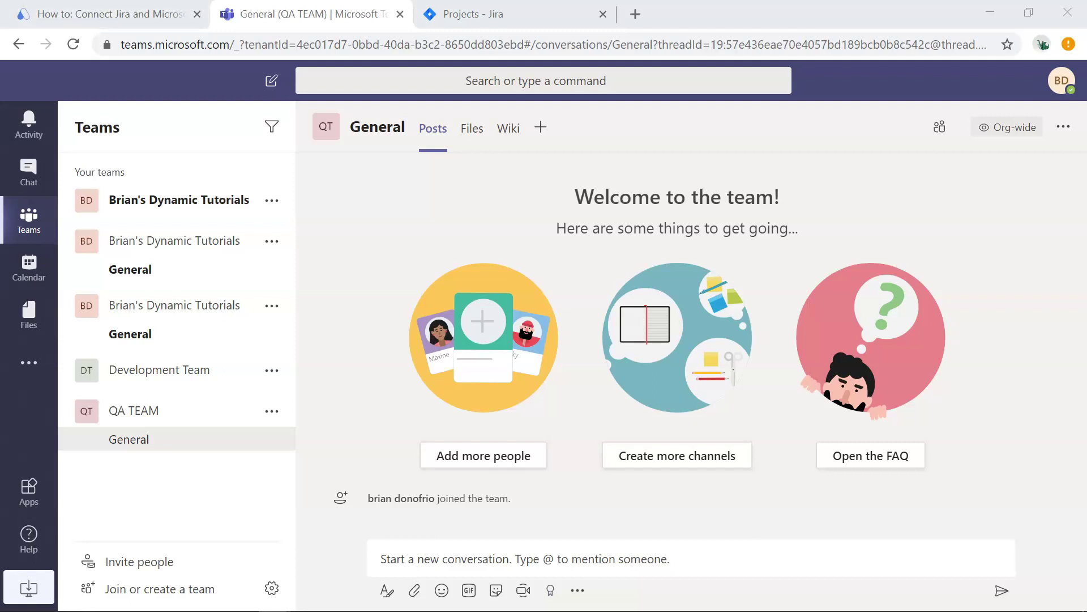
Switch to the 'How to: Connect Jira and Microsoft Teams' automate.io browser tab.
left_click(108, 14)
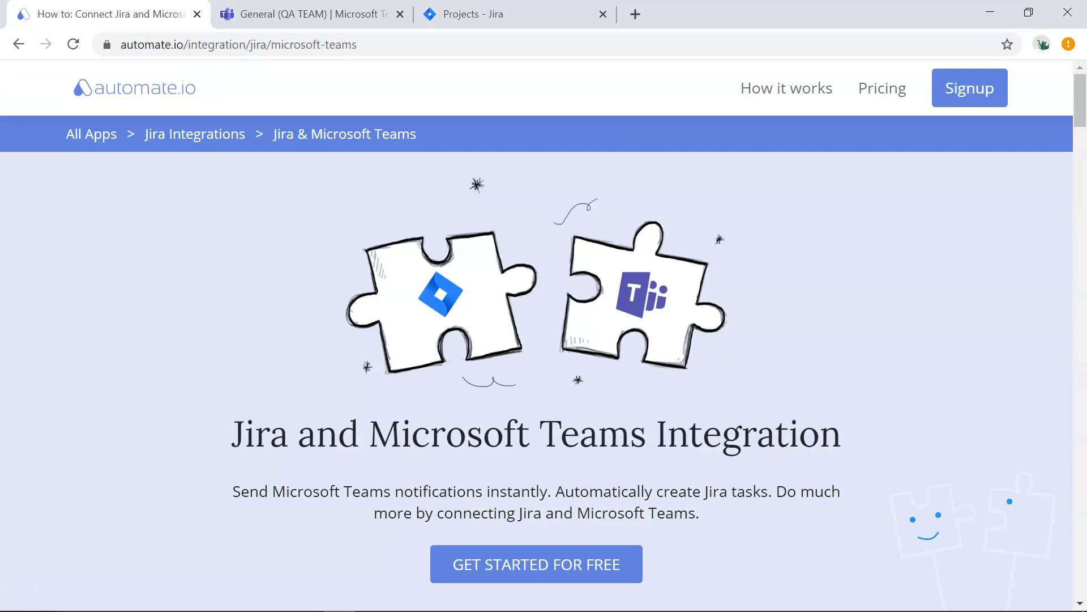
scroll(544, 341, "down", 5)
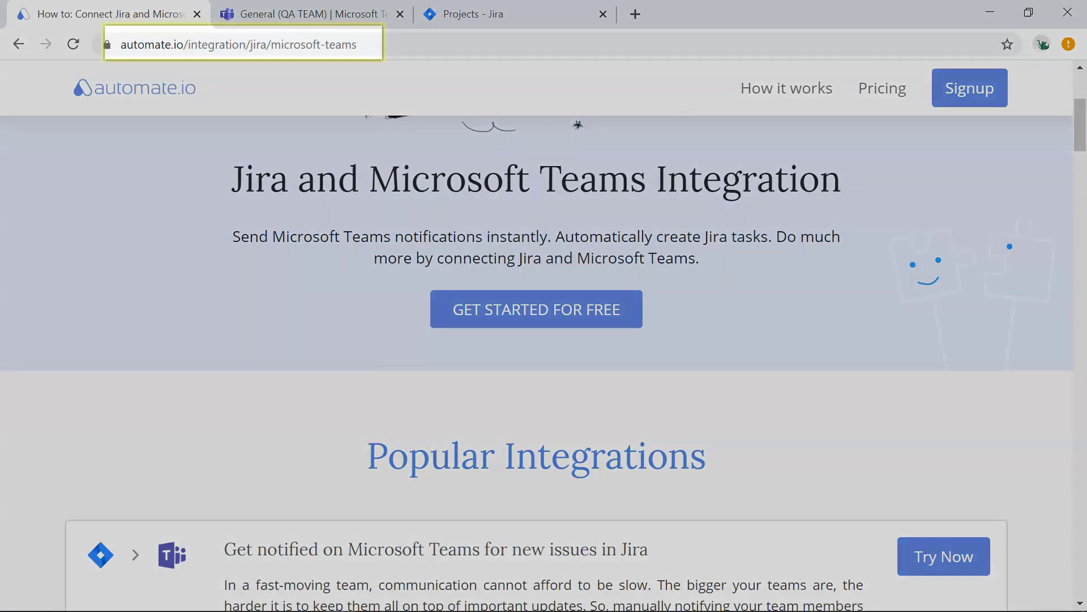
scroll(544, 340, "down", 1)
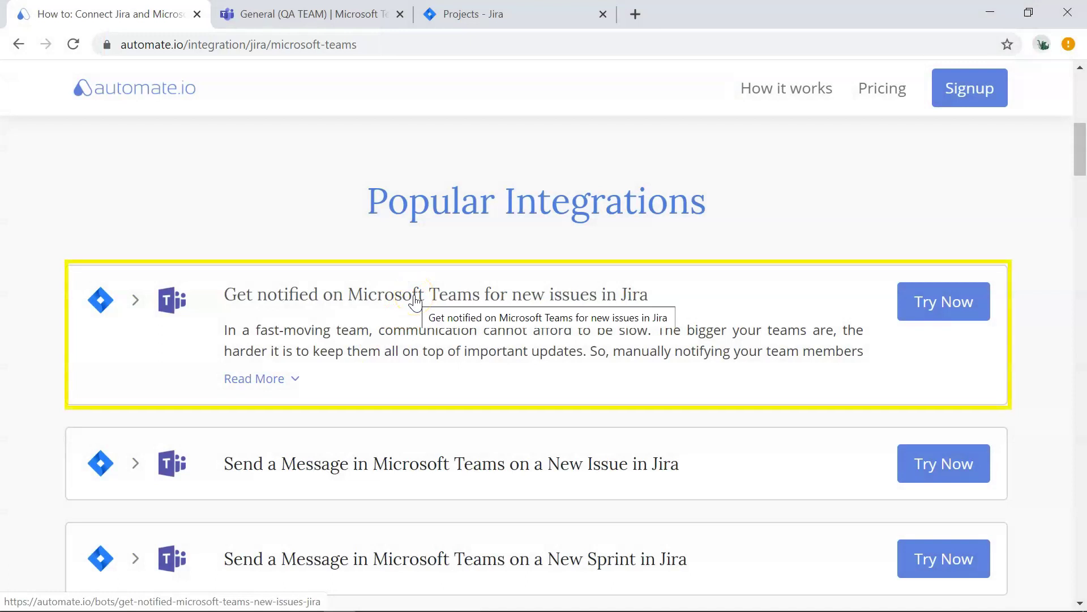
Choose the 'Get notified on Microsoft Teams for new issues in Jira' integration under Popular Integrations.
left_click(416, 299)
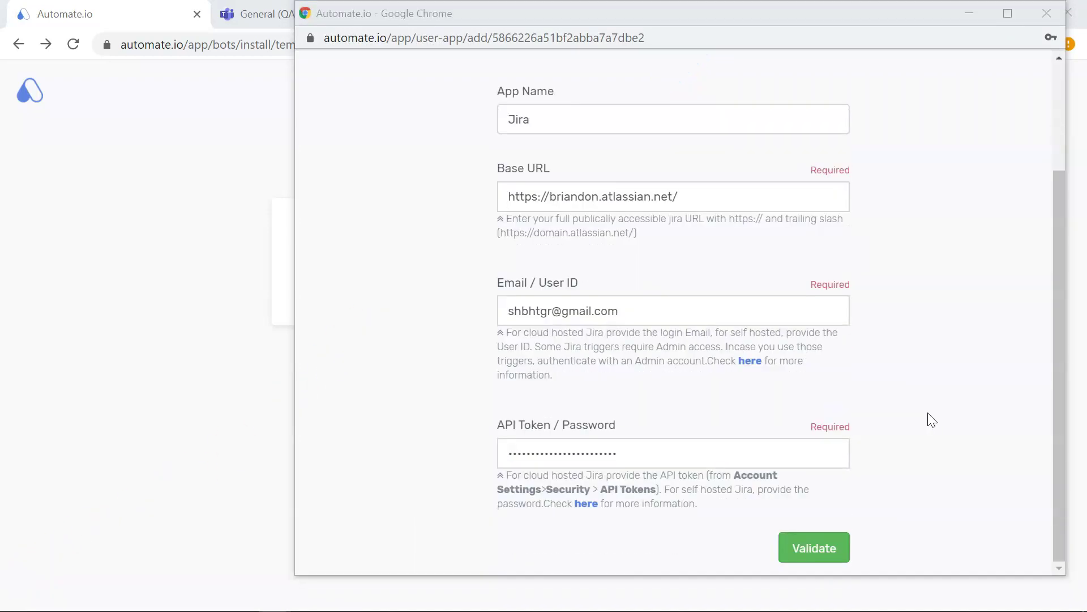
Validate and save the Jira credentials, then save the authorized Microsoft Teams connection.
left_click(814, 548)
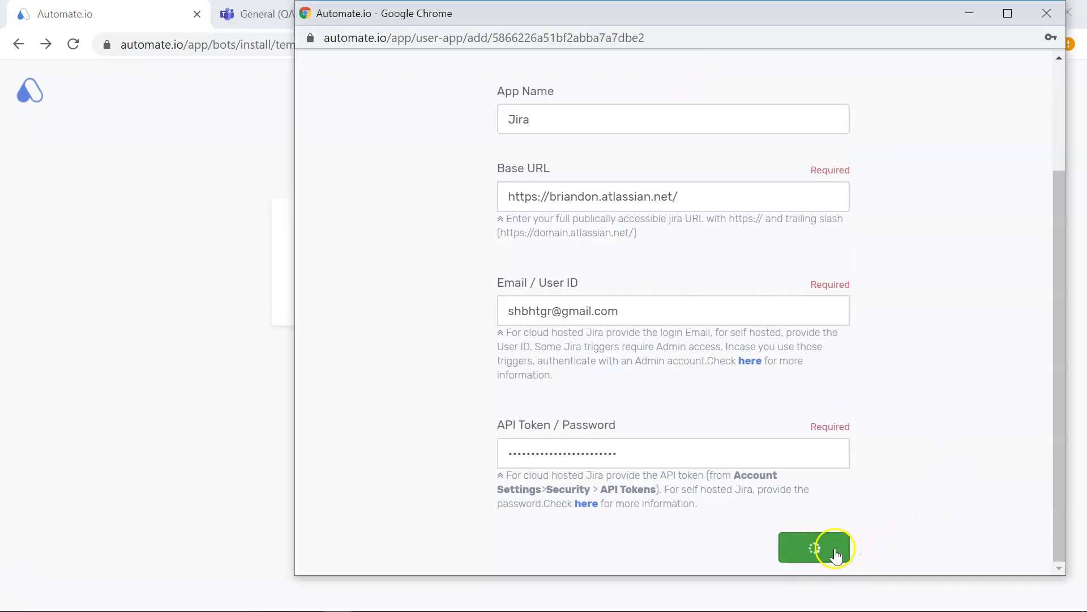
left_click(866, 291)
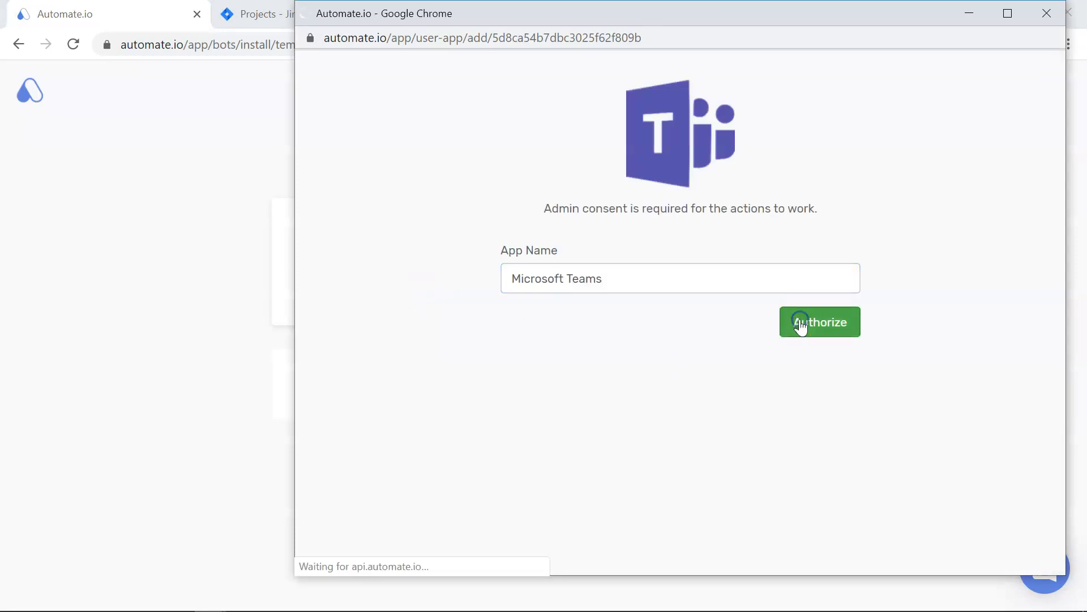
left_click(866, 306)
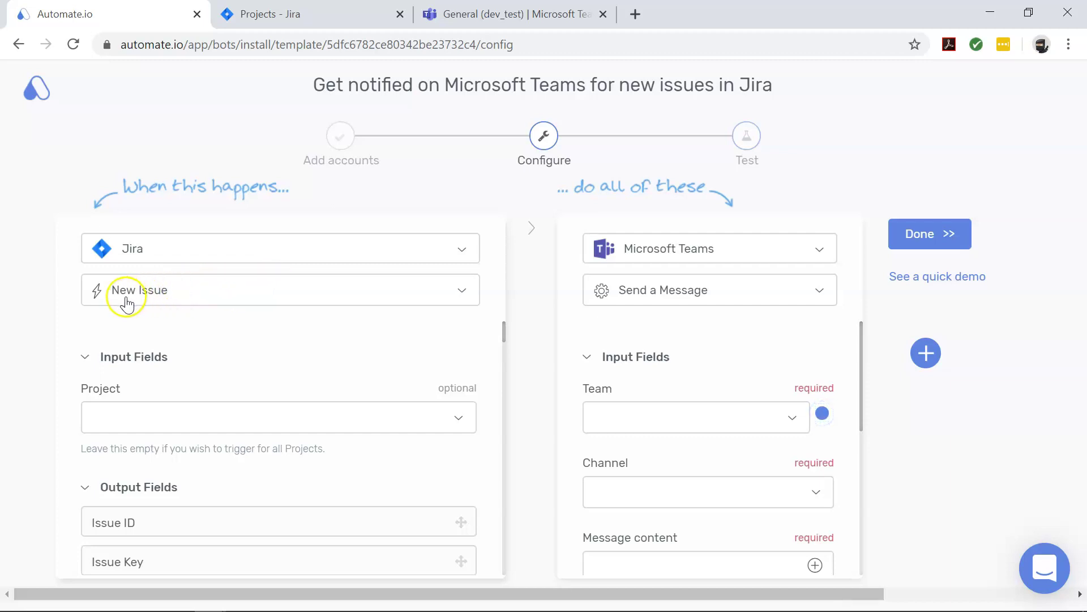
left_click(221, 294)
scroll(281, 417, "down", 2)
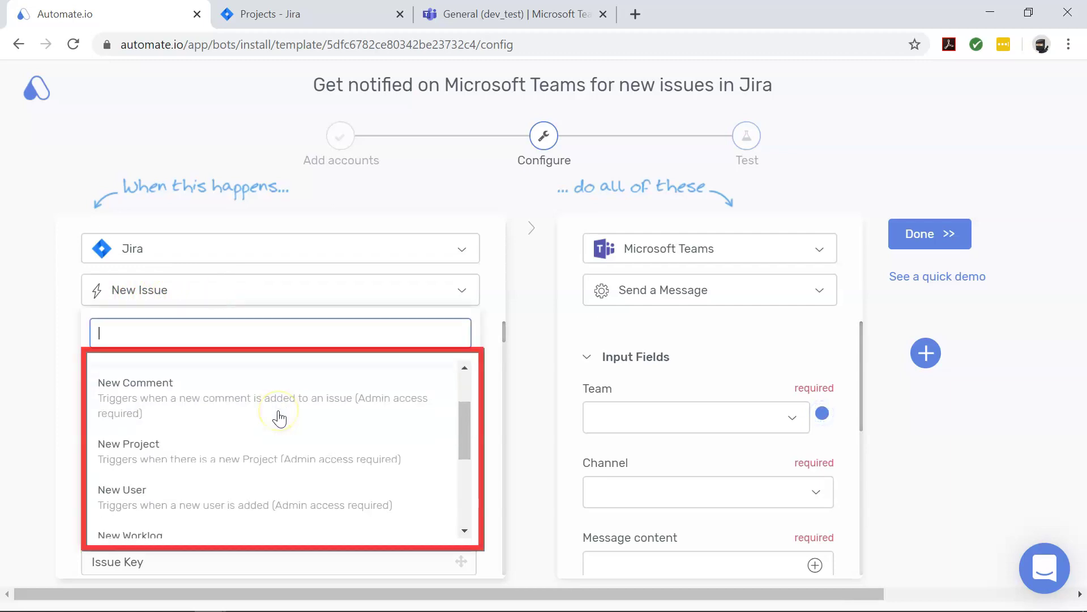
scroll(280, 417, "down", 2)
scroll(280, 417, "down", 2)
scroll(280, 417, "down", 1)
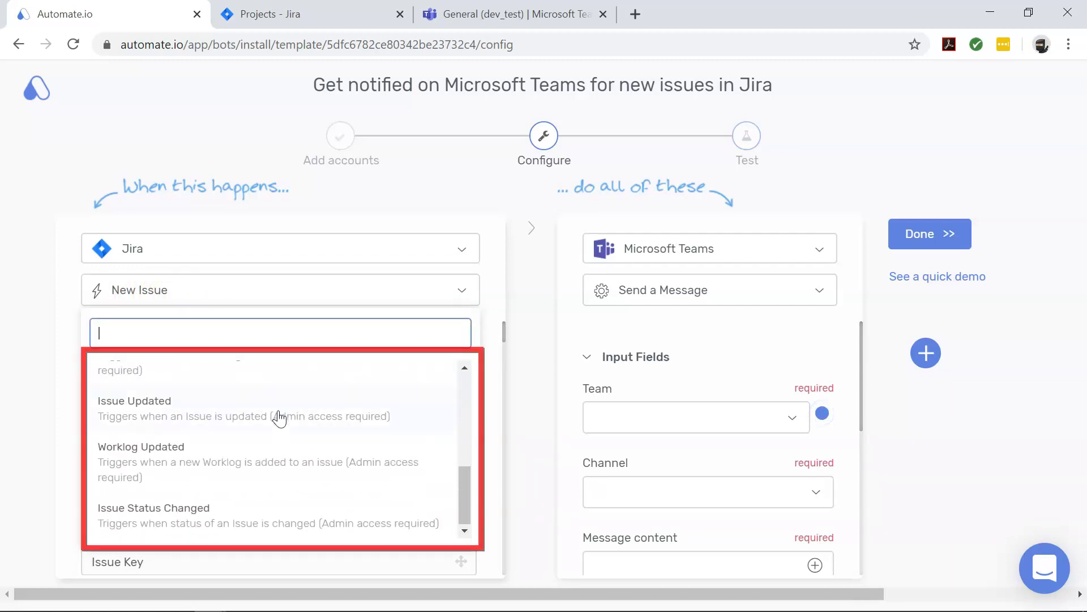
scroll(280, 418, "up", 2)
scroll(280, 417, "up", 2)
scroll(280, 418, "up", 2)
scroll(281, 417, "up", 1)
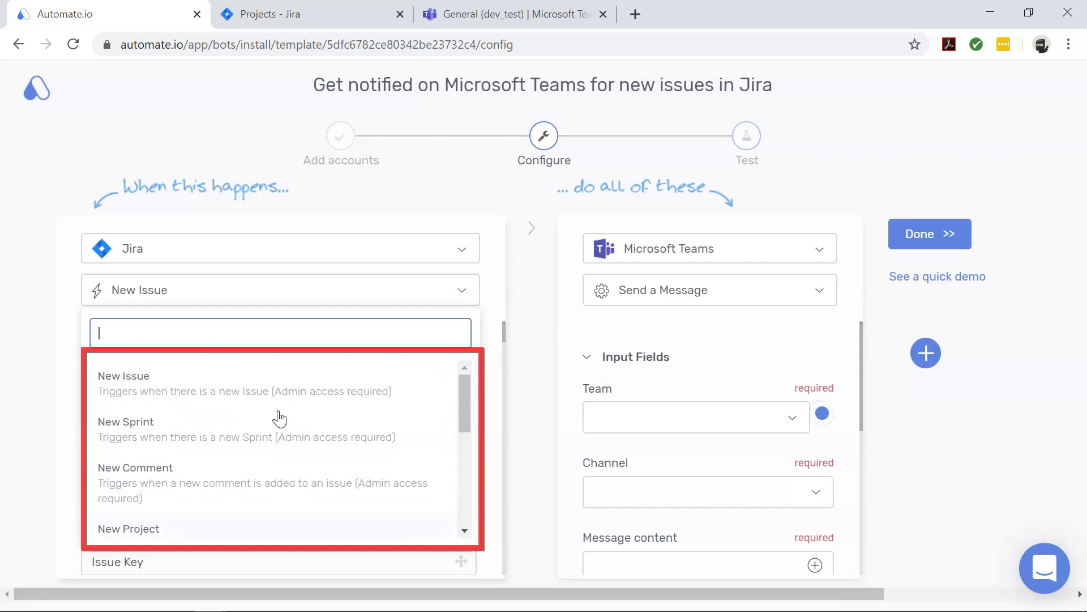
left_click(299, 296)
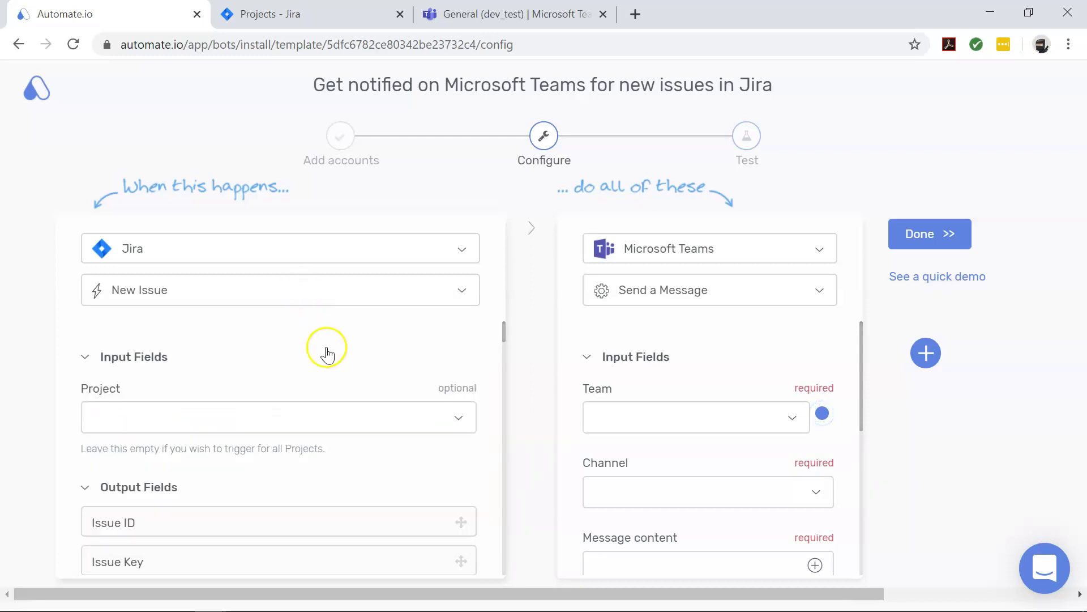
Post to team dev_test, channel General, with the message 'Hey! There's a new issue in Jira.'.
left_click(673, 334)
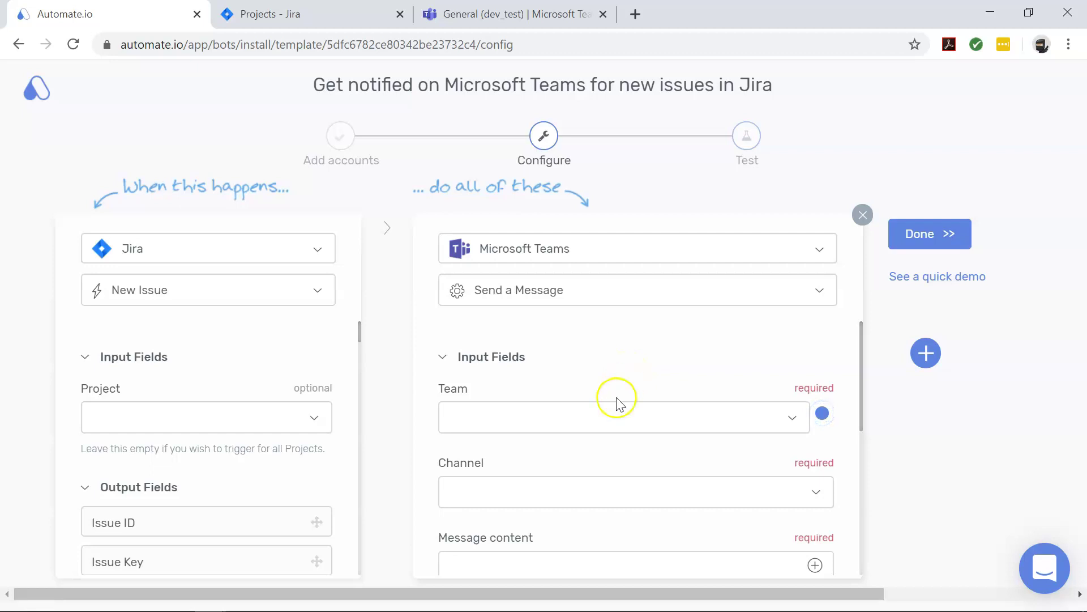
left_click(612, 416)
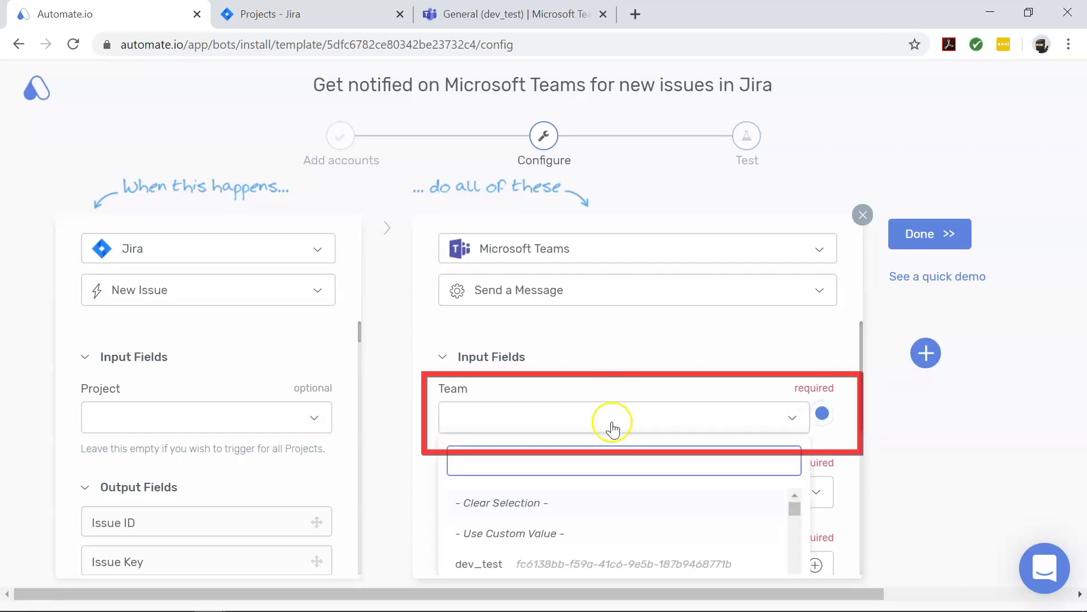
left_click(605, 564)
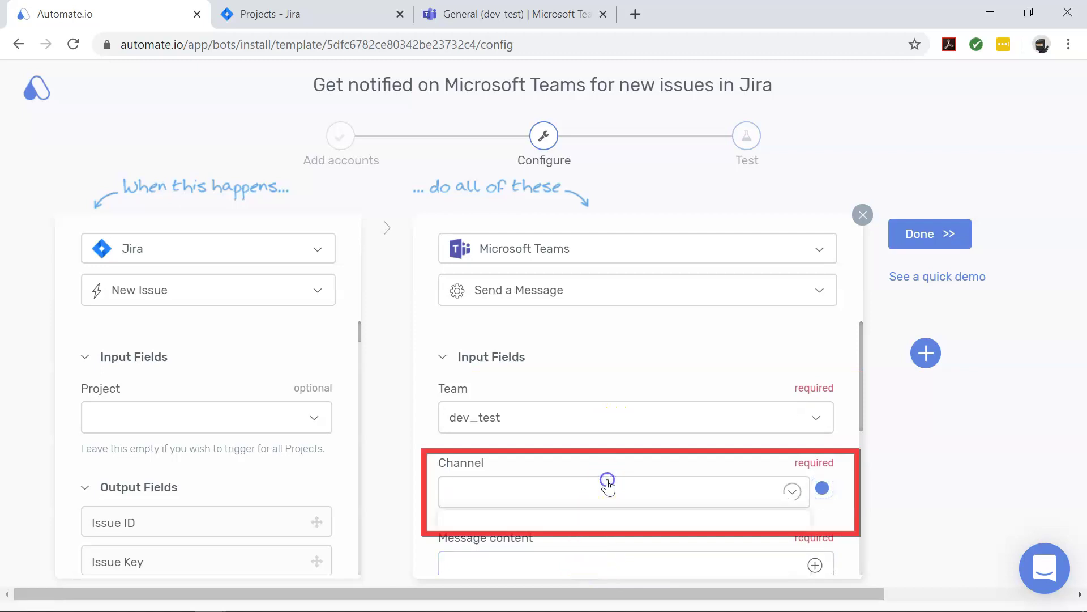
left_click(609, 491)
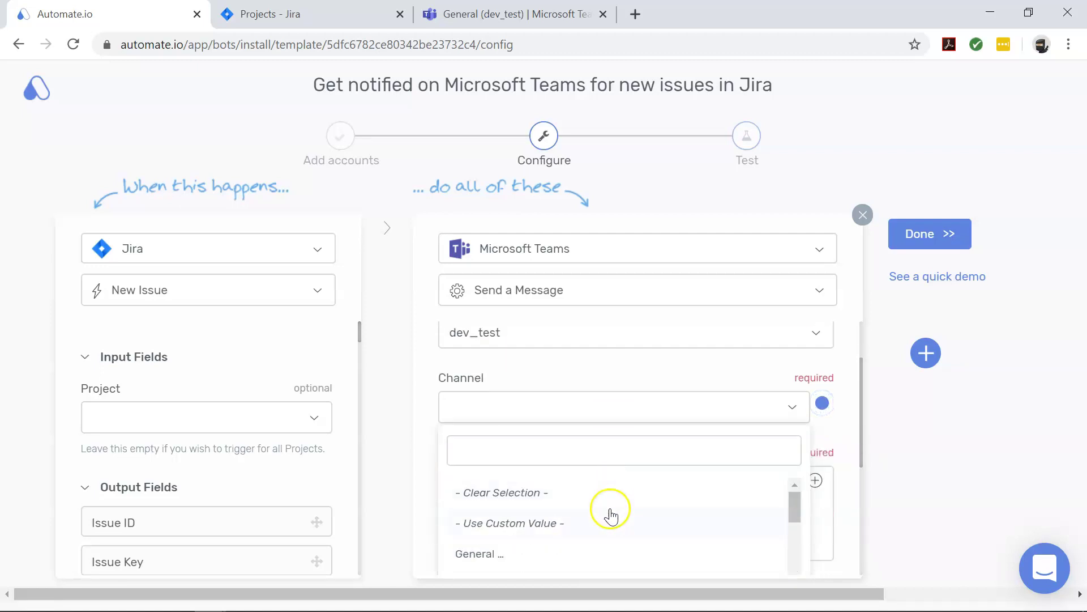
left_click(592, 552)
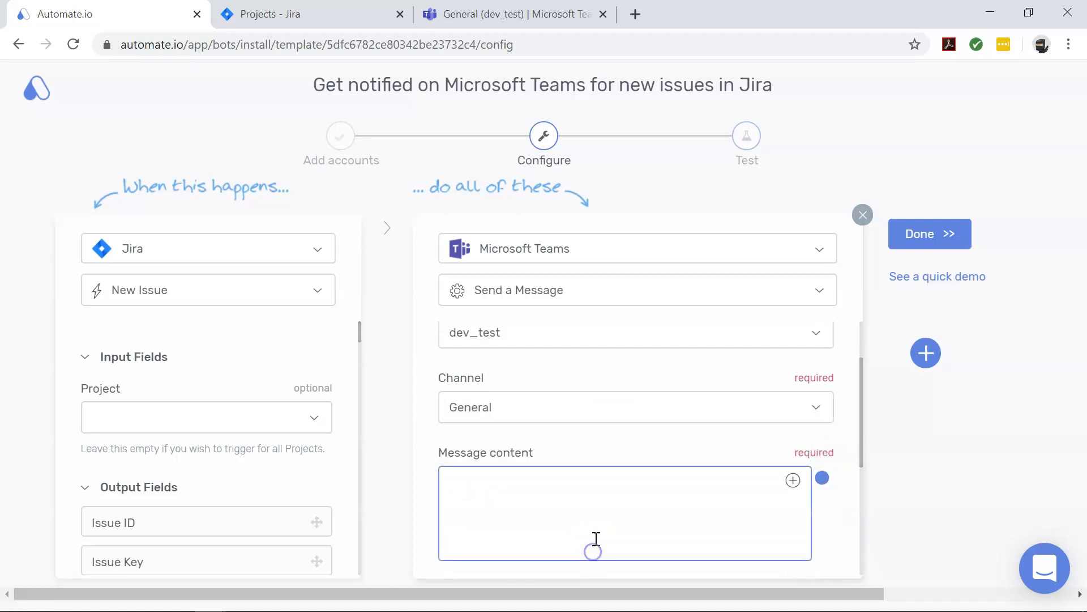
left_click(599, 487)
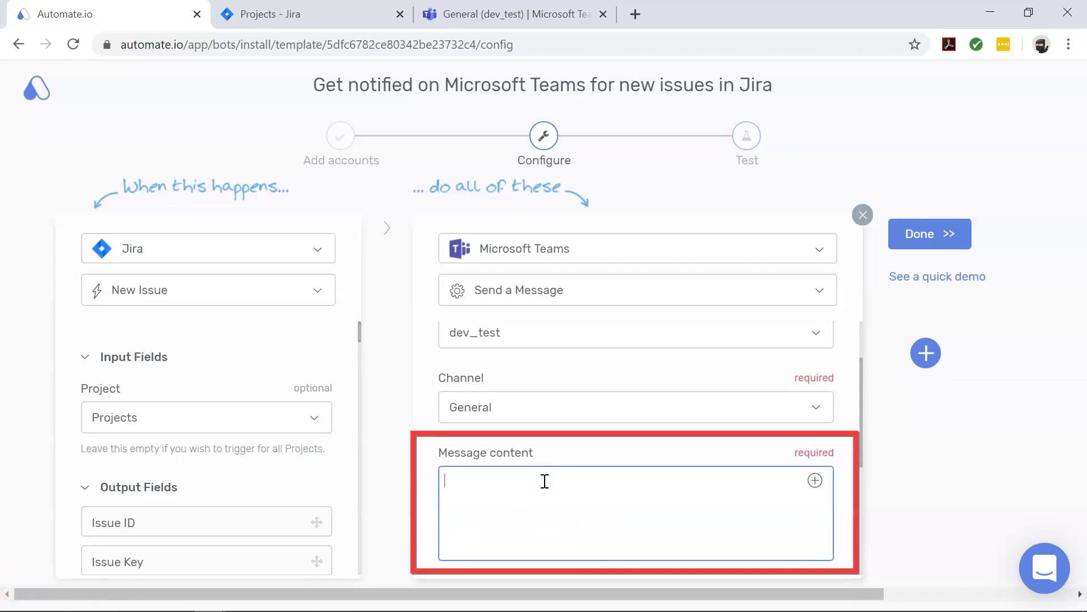
type("Hey! There's a new issue in Jira.")
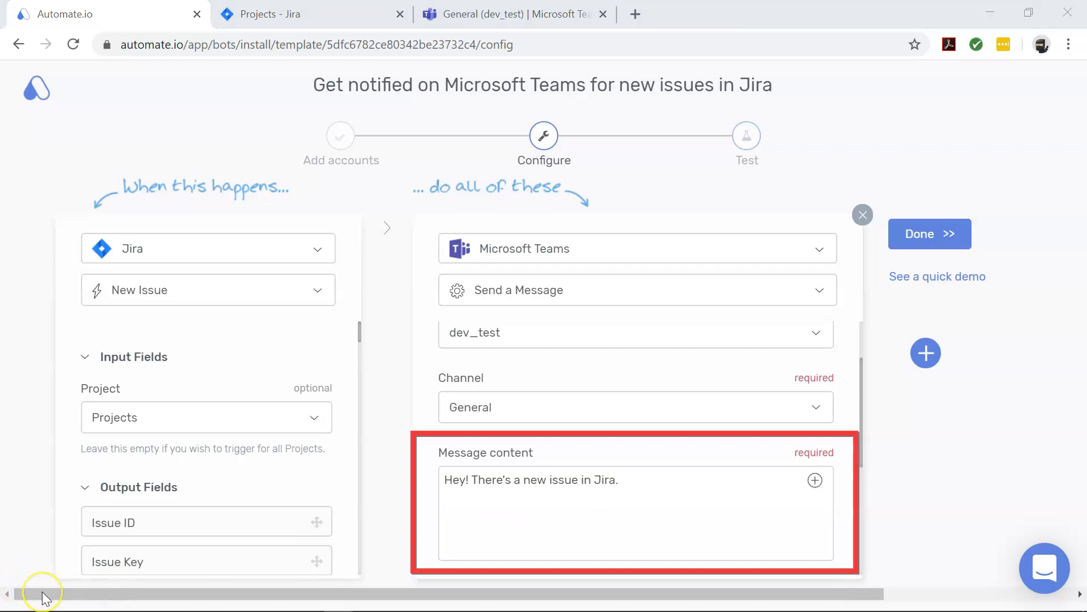
Add a new line to the message and insert the issue's Environment output field.
left_click(539, 498)
scroll(197, 464, "down", 4)
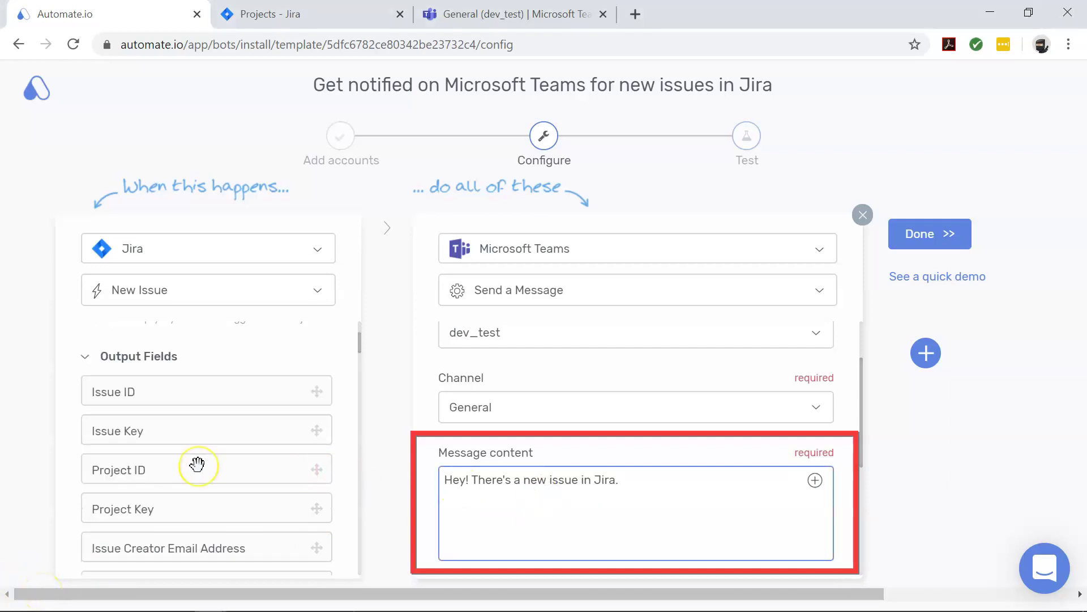
scroll(197, 464, "down", 3)
left_click_drag(209, 456, 507, 503)
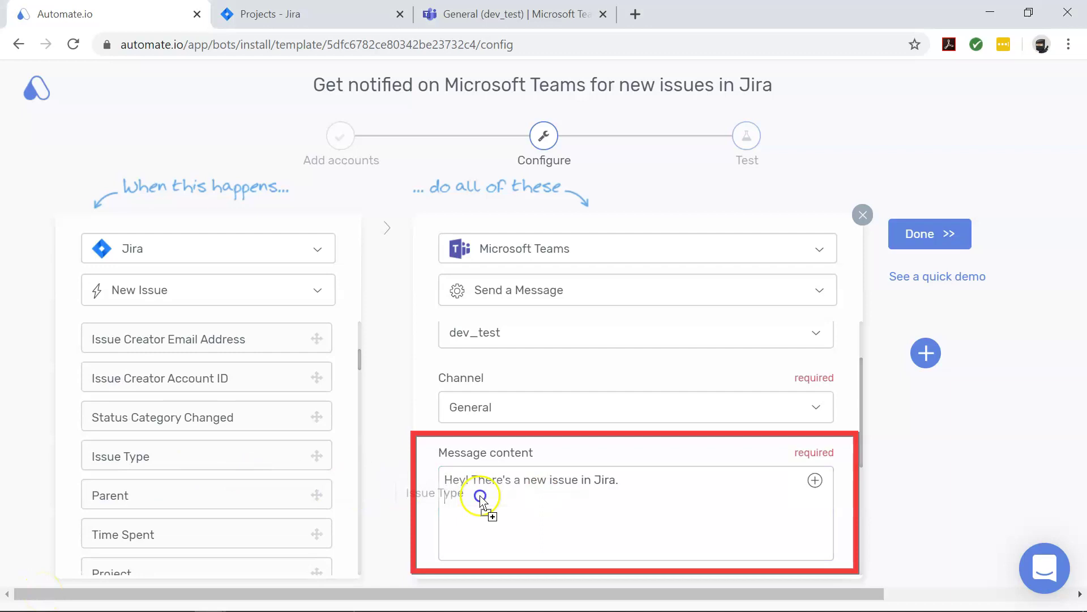
scroll(204, 497, "down", 3)
scroll(204, 498, "down", 3)
scroll(204, 497, "down", 3)
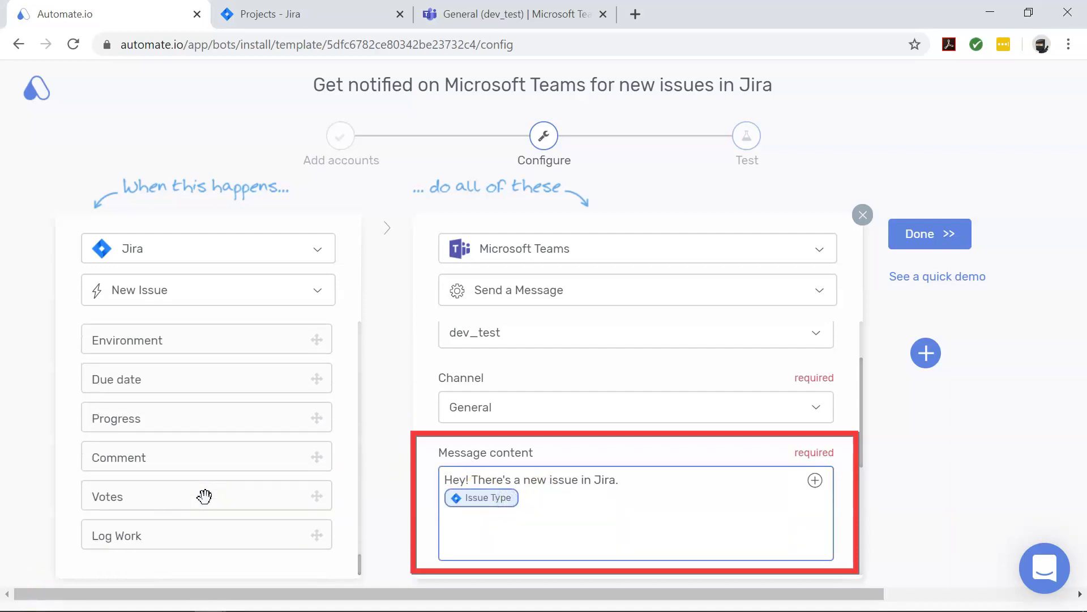
scroll(204, 498, "up", 5)
left_click_drag(204, 460, 508, 516)
type("Issue Priority-")
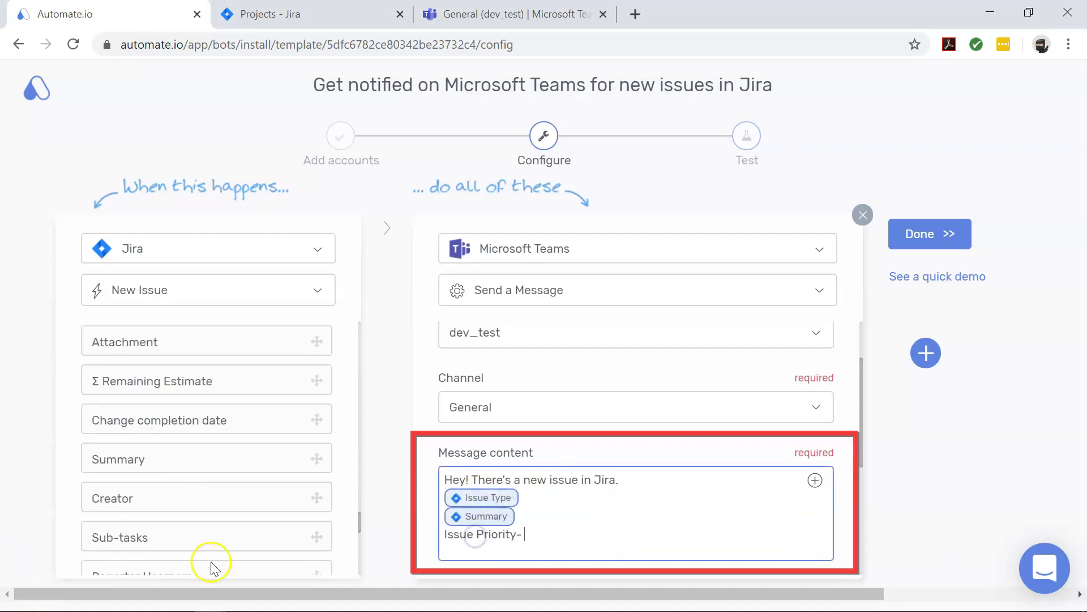
scroll(204, 526, "down", 5)
scroll(204, 527, "down", 5)
scroll(204, 527, "down", 5)
left_click_drag(204, 359, 556, 535)
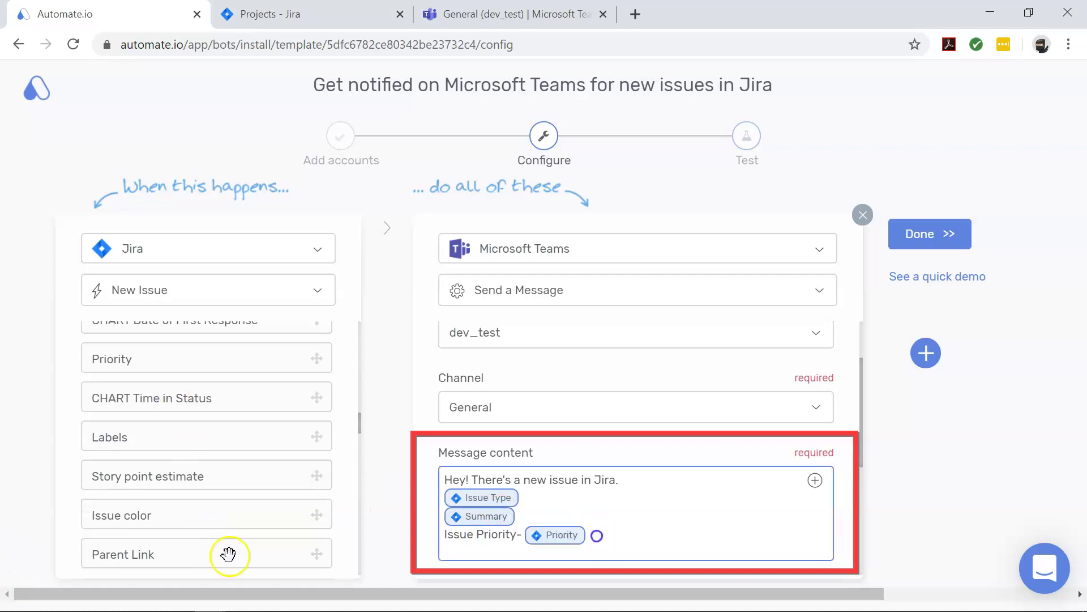
type("Issue observed in-")
scroll(205, 476, "down", 5)
left_click_drag(204, 508, 594, 554)
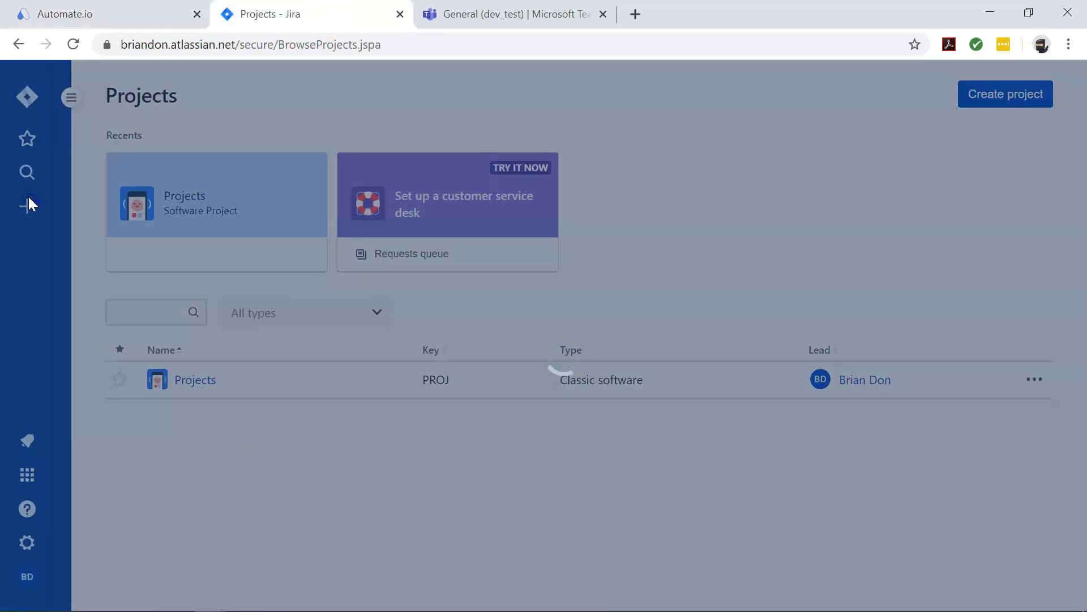
Create the Jira bug 'Buy Now' button not working, then verify the bot test and Teams post.
left_click(527, 349)
type("'Buy Now' button not working")
scroll(324, 335, "down", 3)
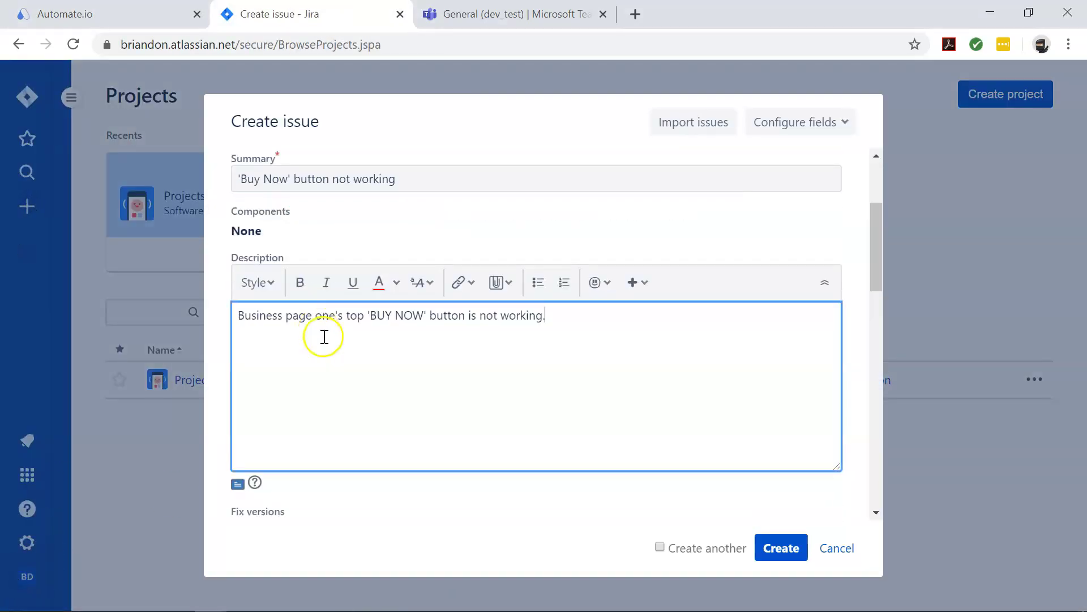
left_click(323, 385)
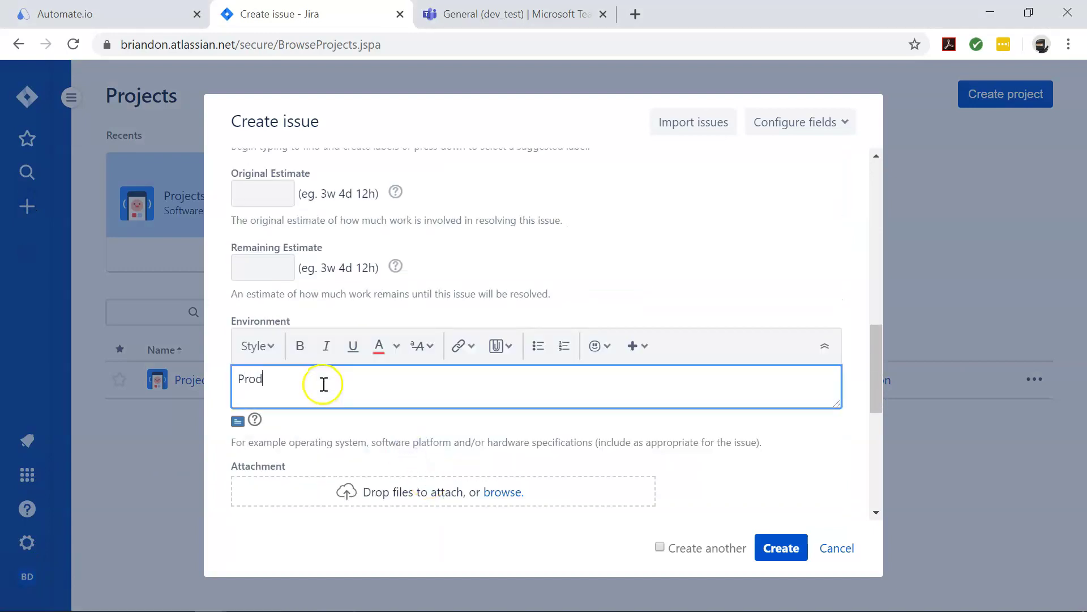
type("Production")
scroll(323, 385, "down", 1)
left_click(781, 547)
left_click(102, 15)
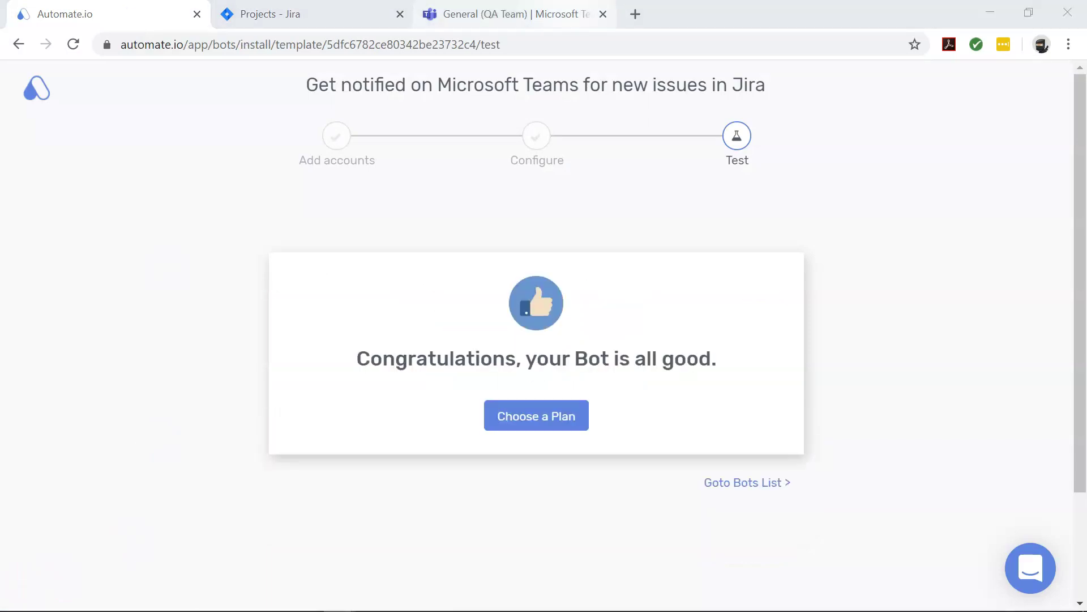
left_click(511, 14)
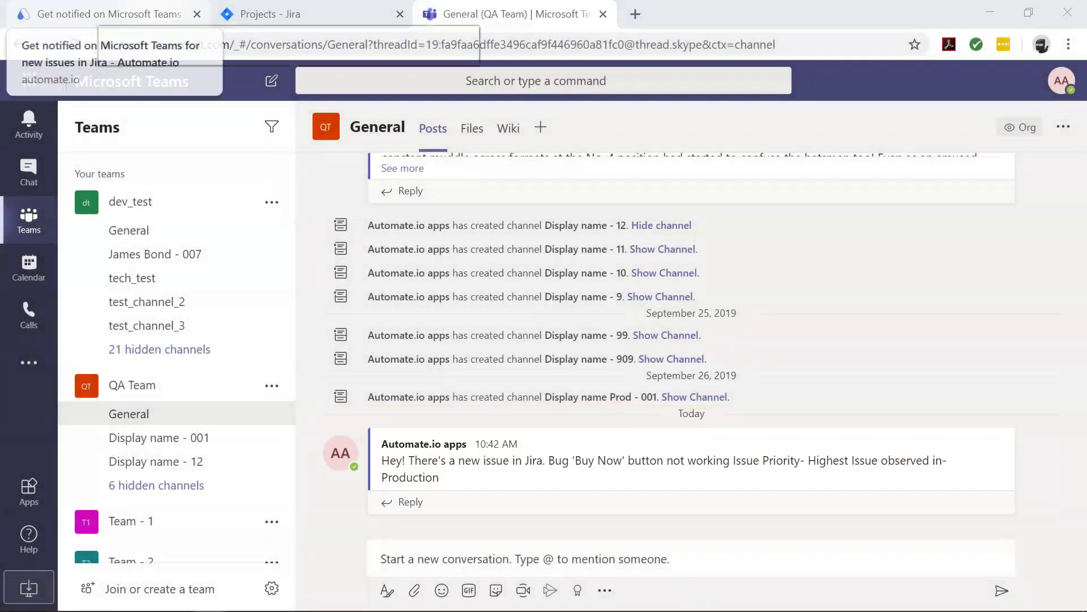
left_click(109, 14)
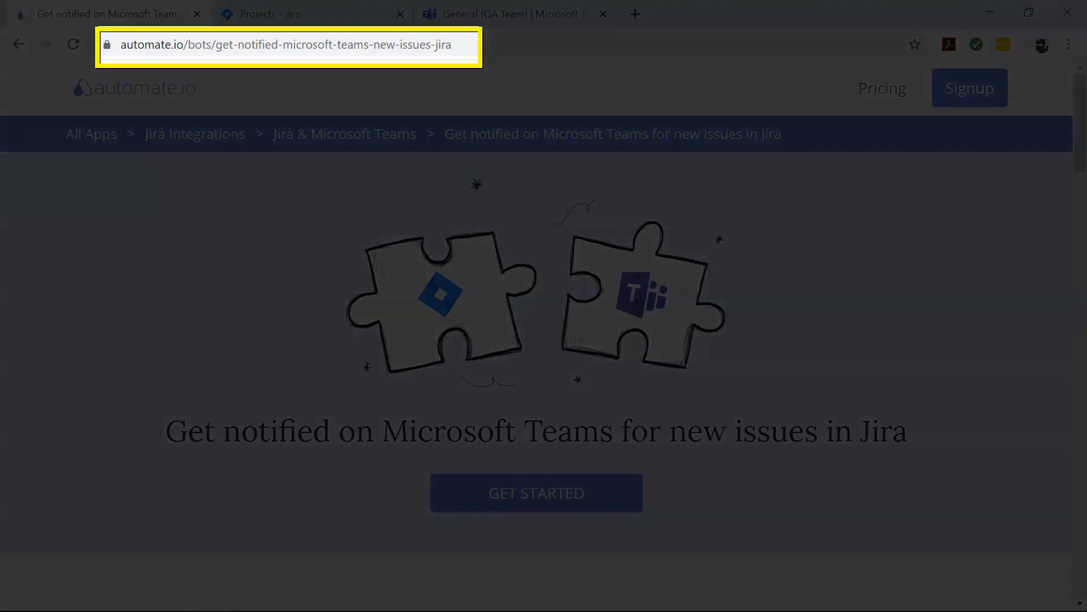